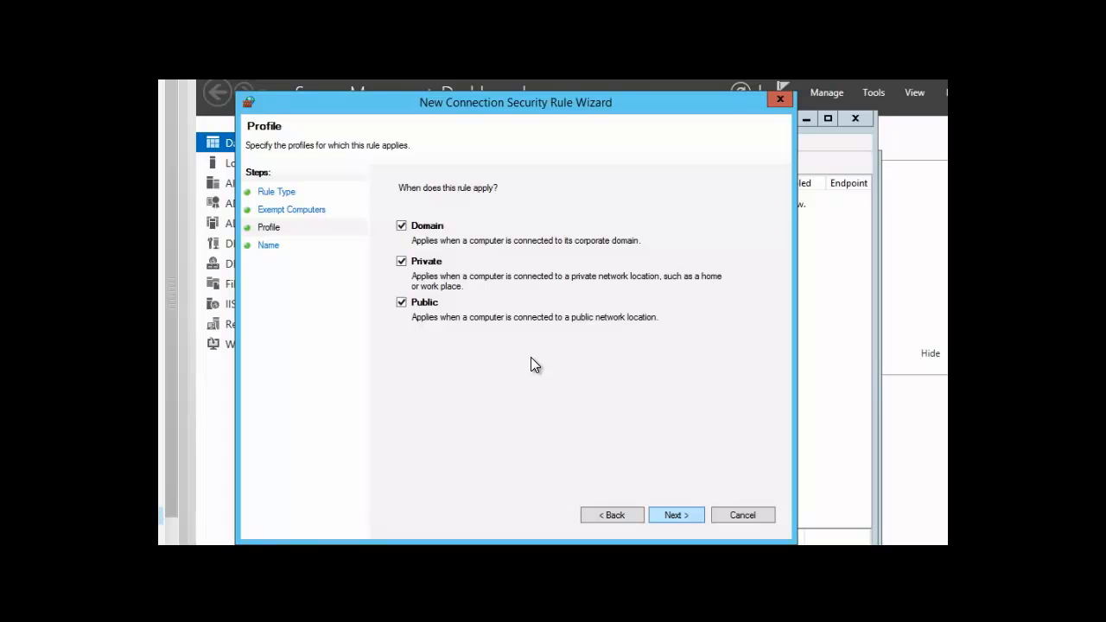
# Keep the connection security rule applied to the domain, private and public profiles, name it "contoso exemption" and finish creating it
pyautogui.click(675, 516)
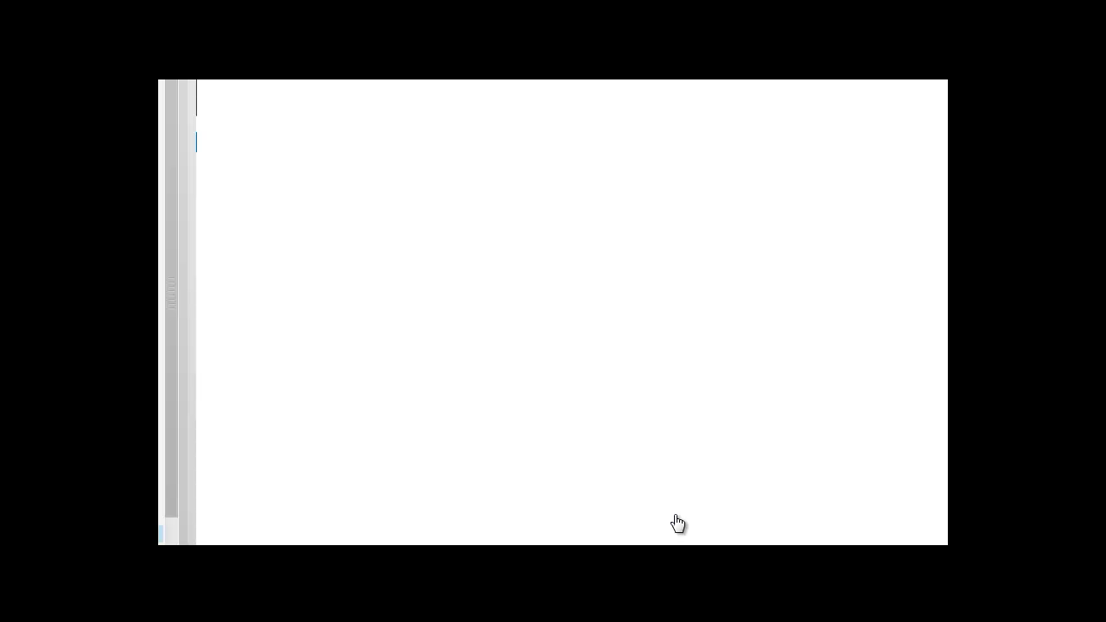
pyautogui.write('contoso exempt')
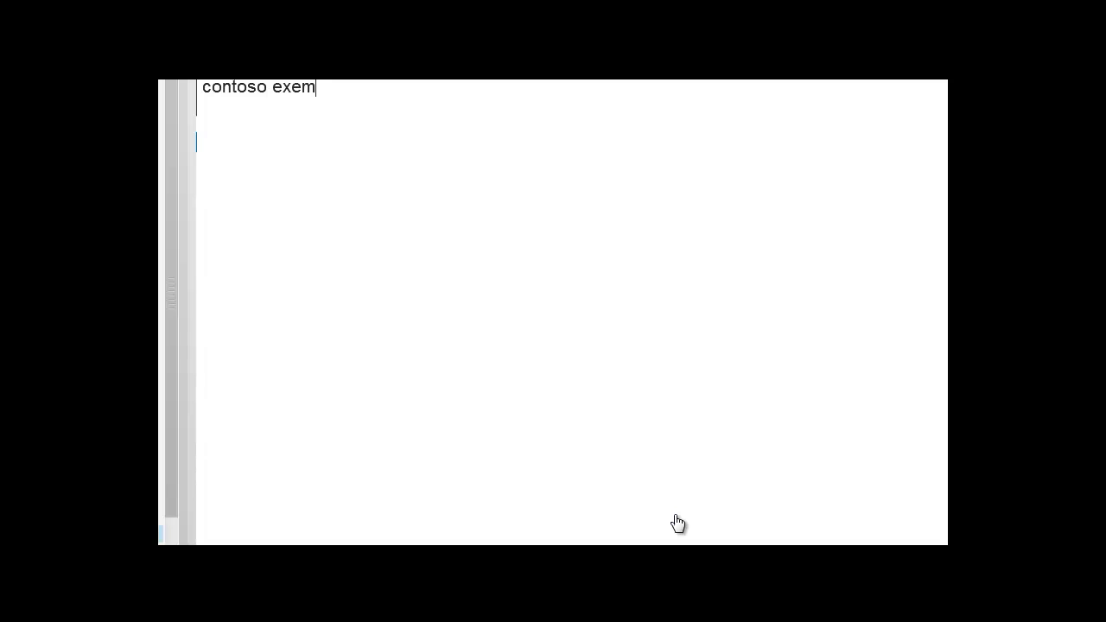
pyautogui.write('ion')
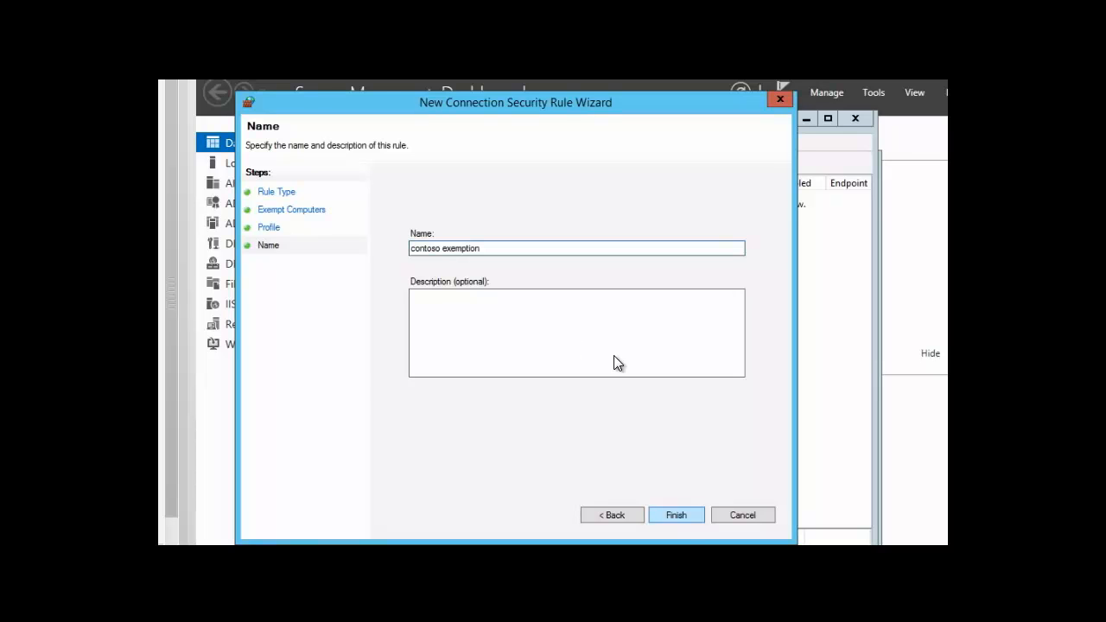
pyautogui.click(678, 515)
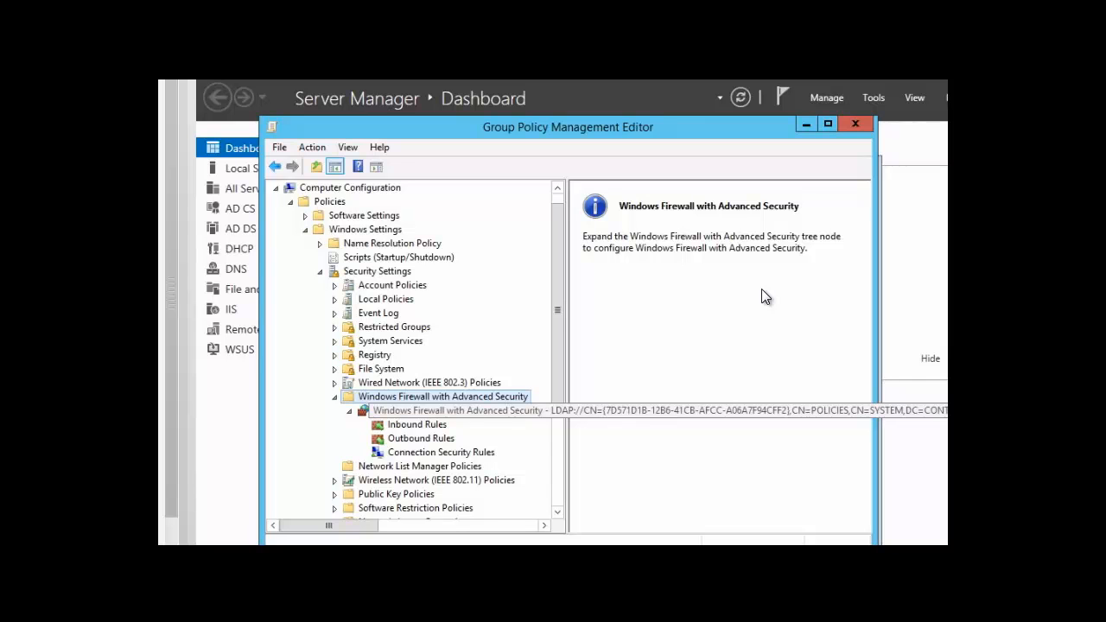
# Export the Windows Firewall with Advanced Security policy to the Documents folder as a policy file named "firewall policy"
pyautogui.rightClick(437, 413)
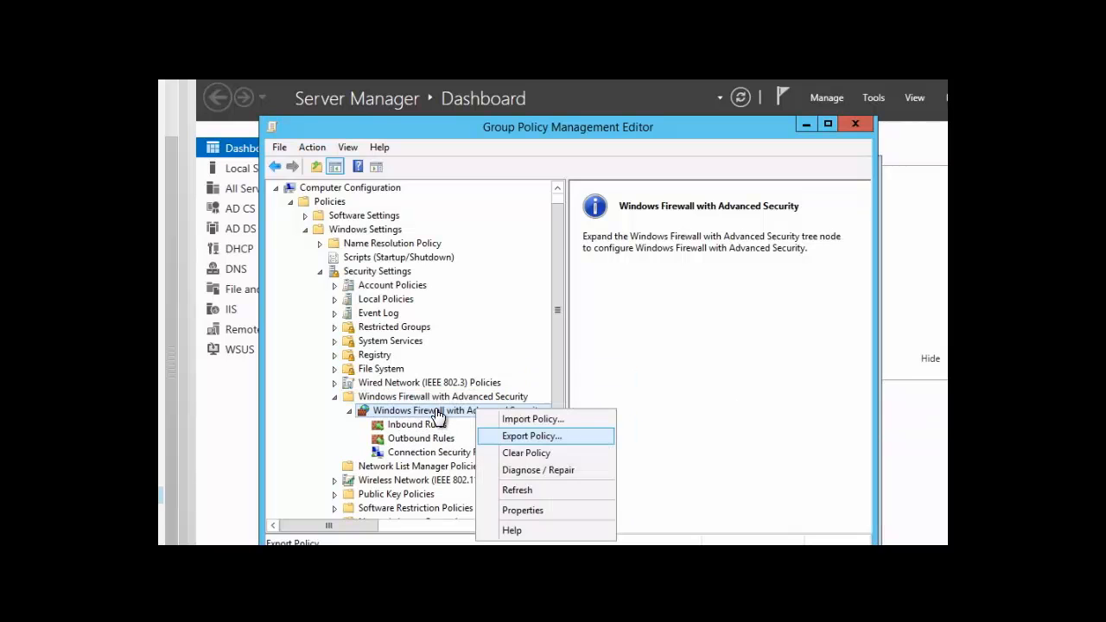
pyautogui.click(516, 438)
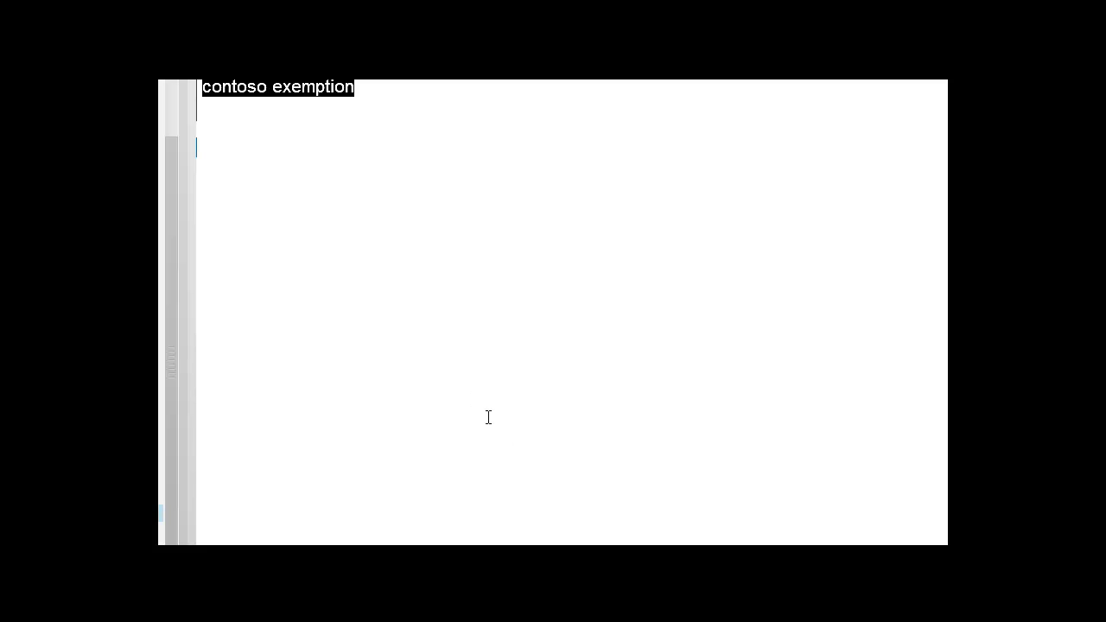
pyautogui.click(360, 87)
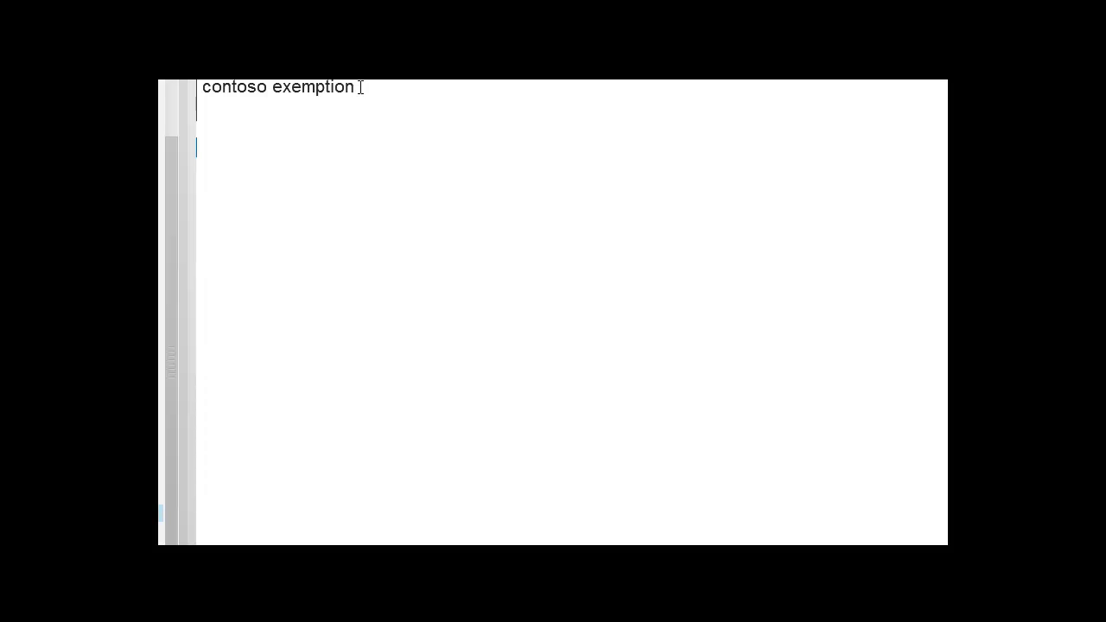
pyautogui.press('BackSpace')
pyautogui.press('BackSpace')
pyautogui.press('BackSpace')
pyautogui.press('BackSpace')
pyautogui.press('BackSpace')
pyautogui.press('BackSpace')
pyautogui.press('BackSpace')
pyautogui.press('BackSpace')
pyautogui.press('BackSpace')
pyautogui.press('BackSpace')
pyautogui.press('BackSpace')
pyautogui.press('BackSpace')
pyautogui.press('BackSpace')
pyautogui.press('BackSpace')
pyautogui.press('BackSpace')
pyautogui.press('BackSpace')
pyautogui.press('BackSpace')
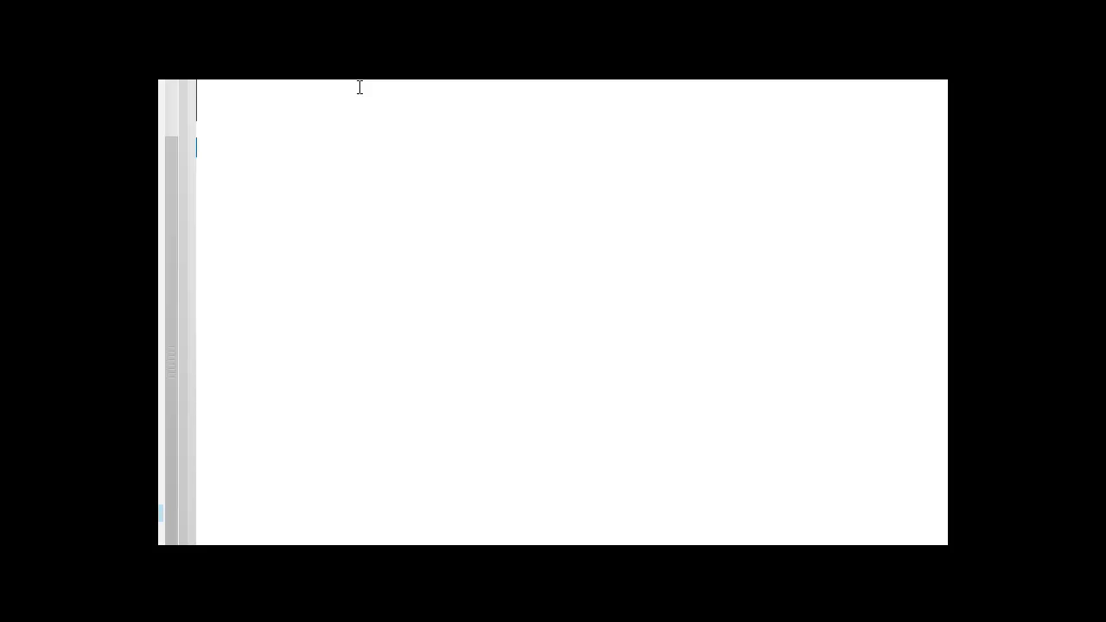
pyautogui.write('firewall policy')
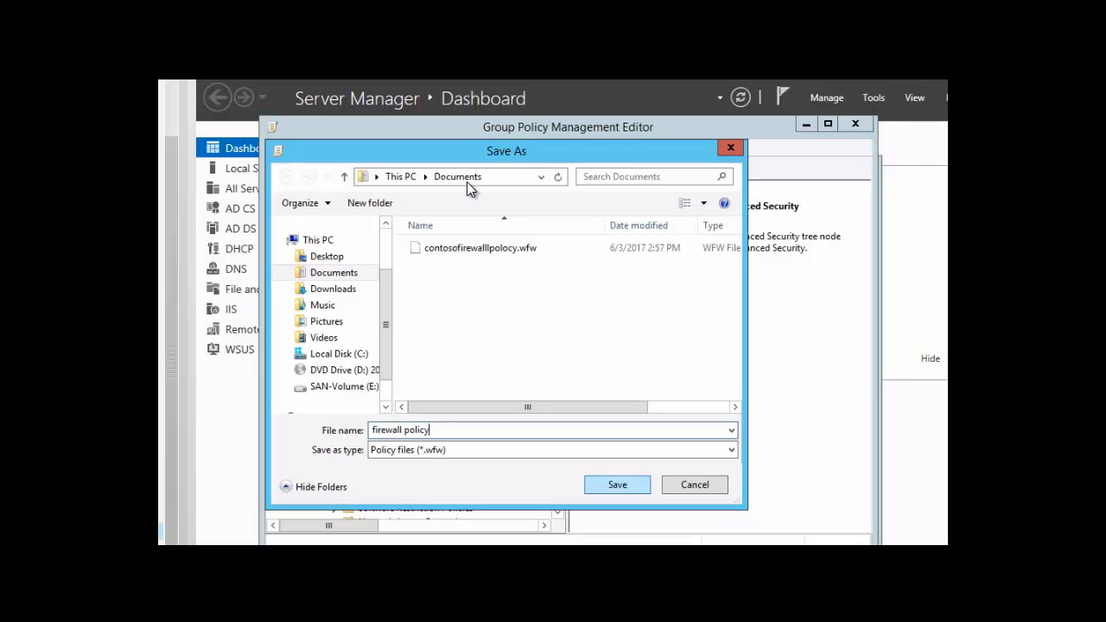
pyautogui.click(613, 486)
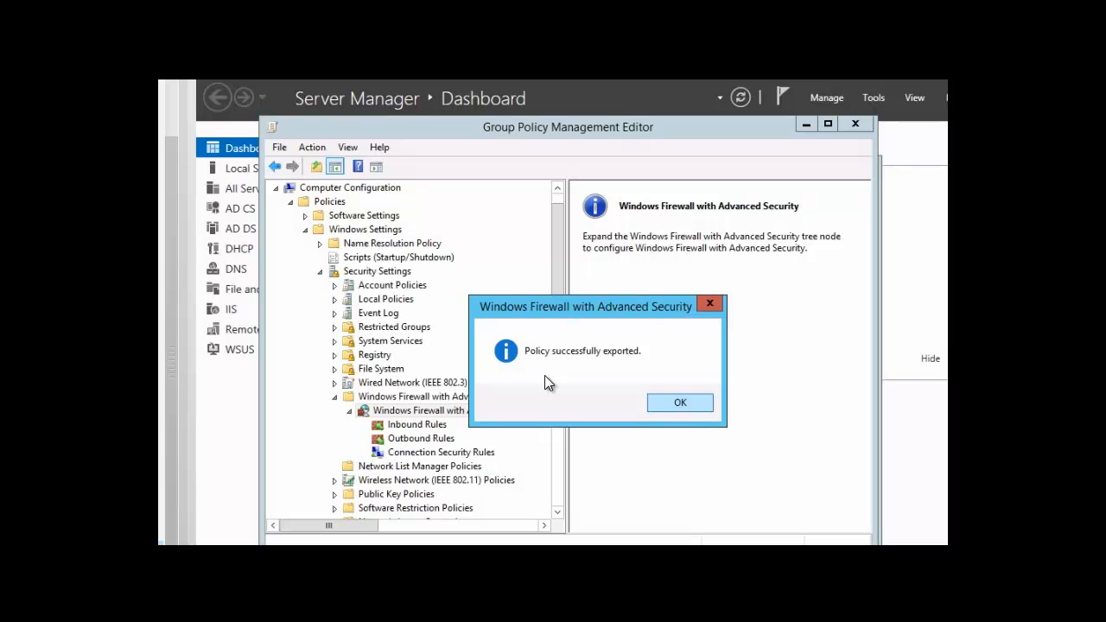
pyautogui.click(681, 404)
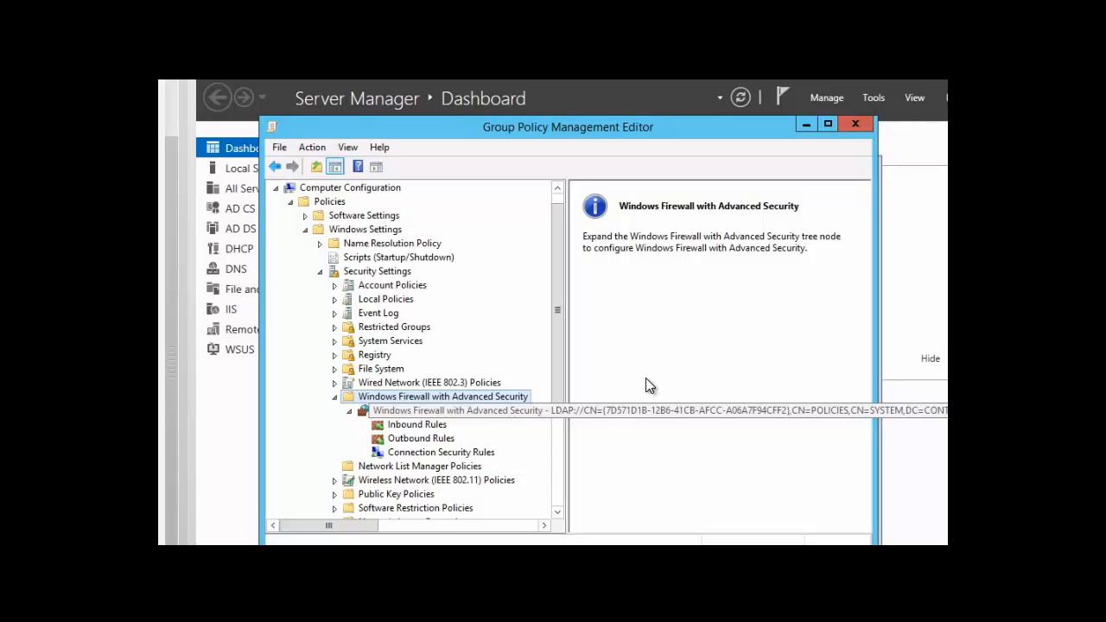
# Import contosofirewalllpolocy.wfw from Documents into Windows Firewall with Advanced Security, agreeing to overwrite the current policy
pyautogui.rightClick(441, 416)
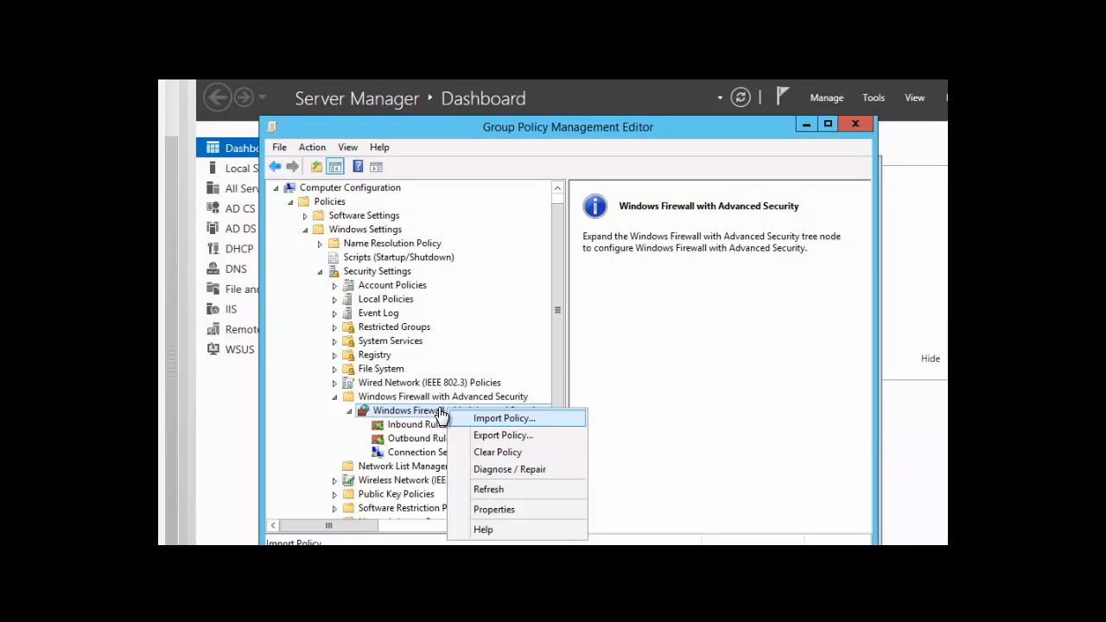
pyautogui.click(495, 420)
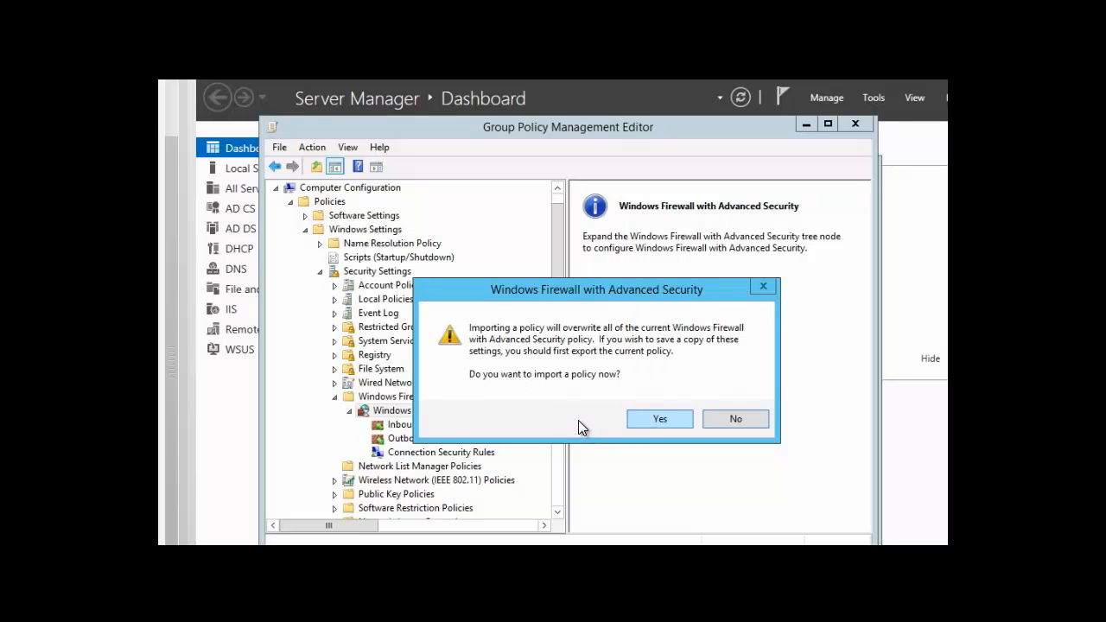
pyautogui.click(660, 420)
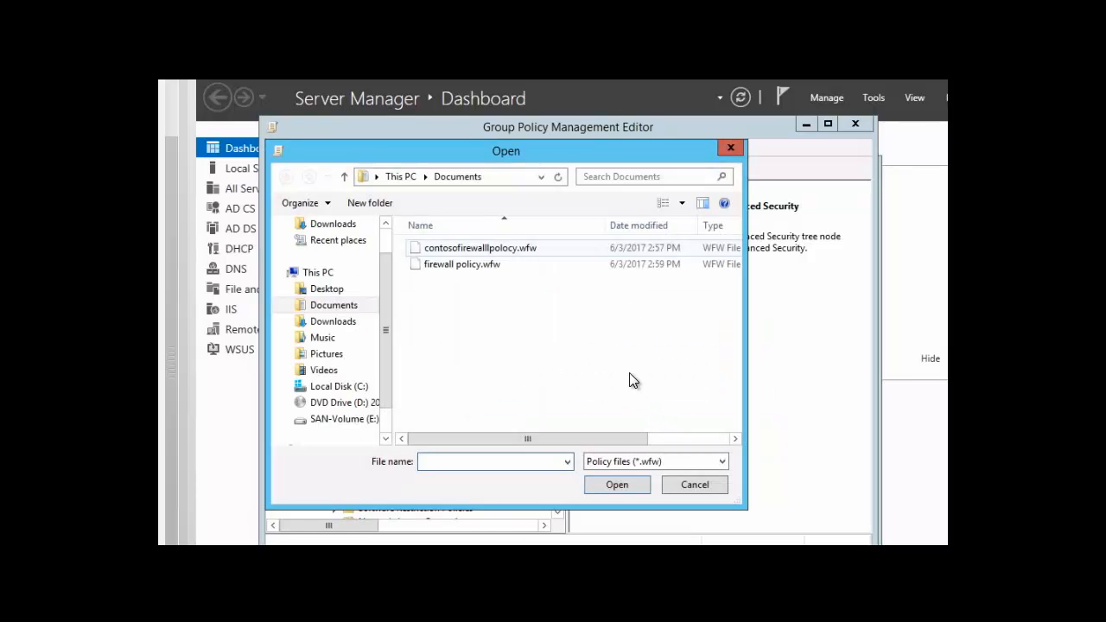
pyautogui.click(501, 247)
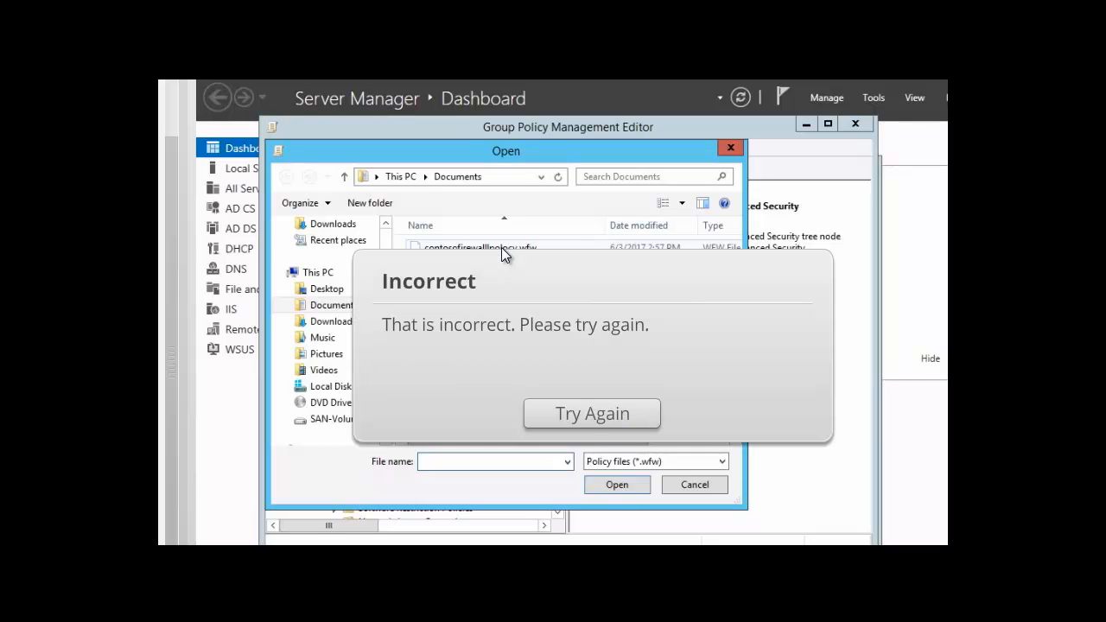
pyautogui.click(586, 415)
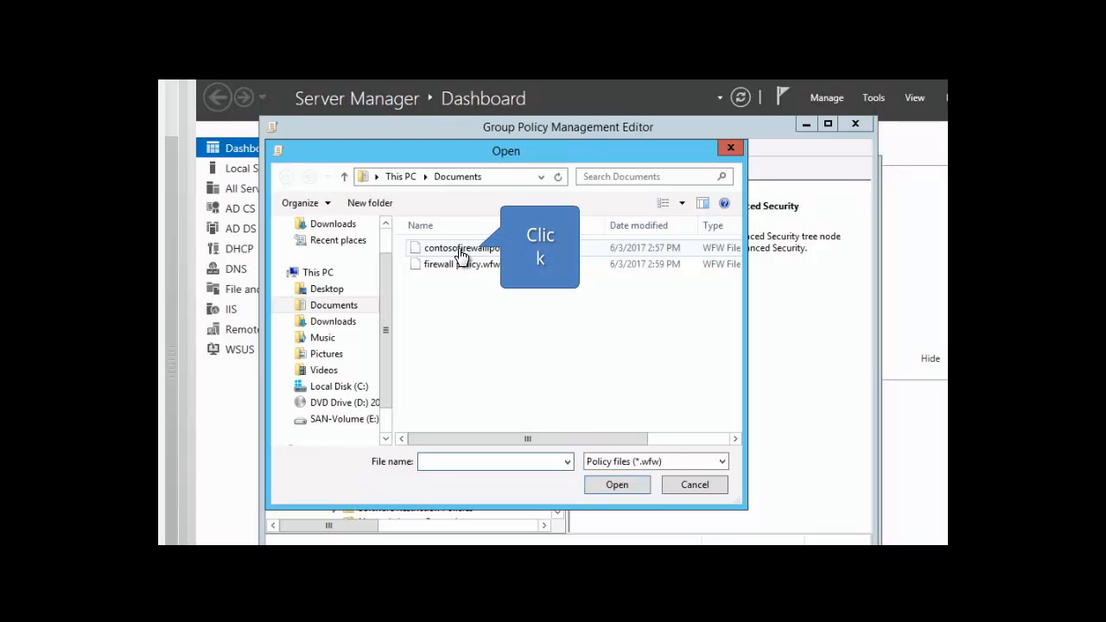
pyautogui.click(459, 255)
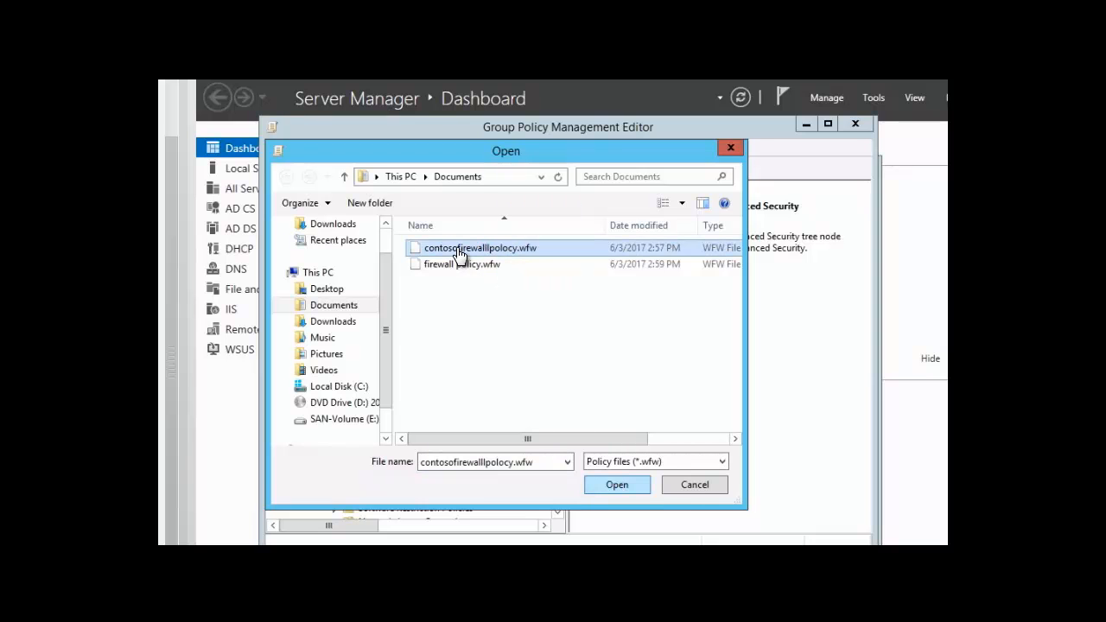
pyautogui.click(618, 485)
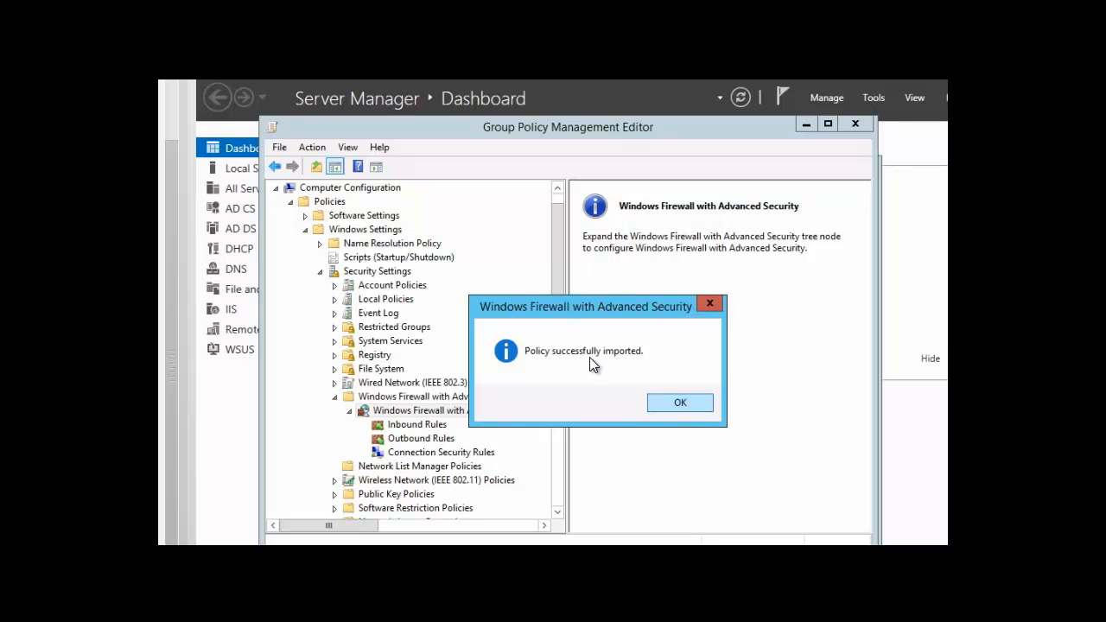
pyautogui.click(679, 404)
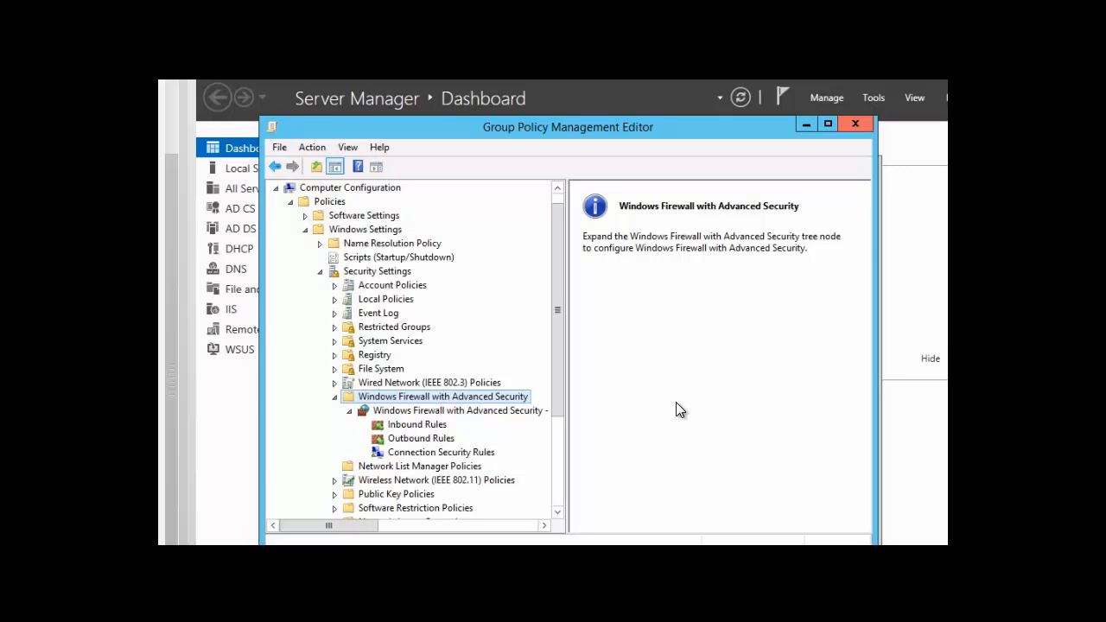
# Close the Group Policy Management Editor windows and the Group Policy Management console to return to the Server Manager dashboard
pyautogui.click(860, 127)
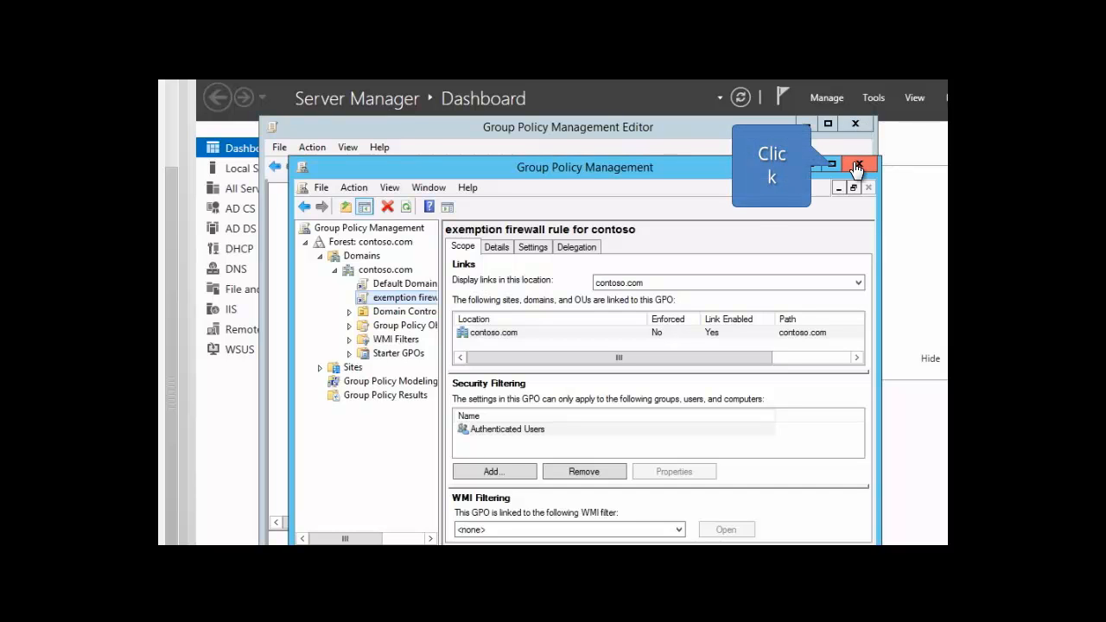
pyautogui.click(857, 166)
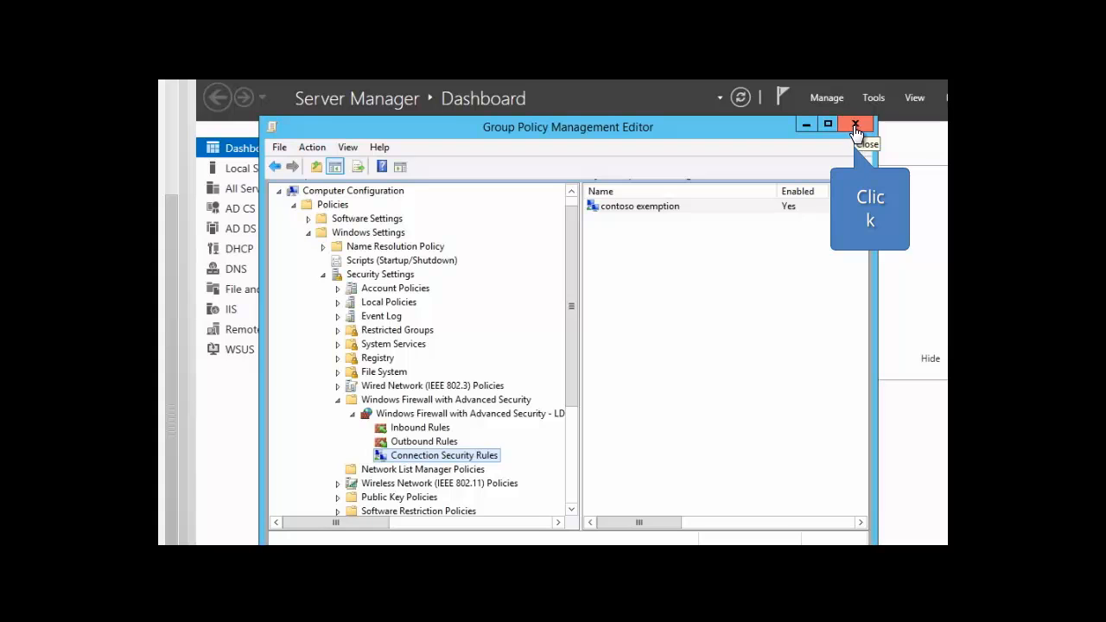
pyautogui.click(855, 126)
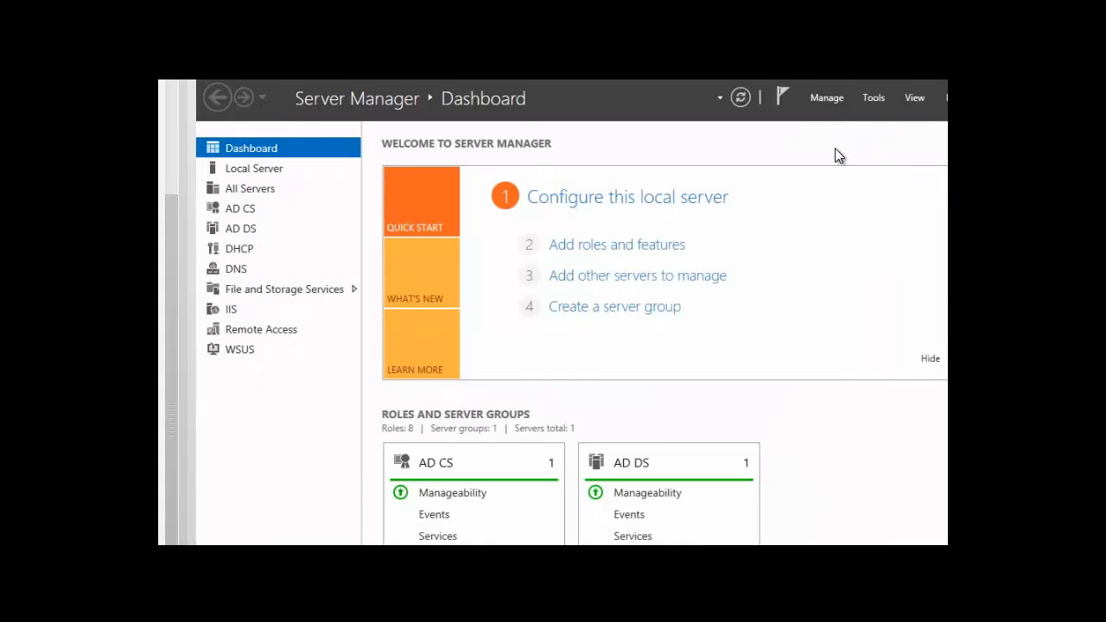